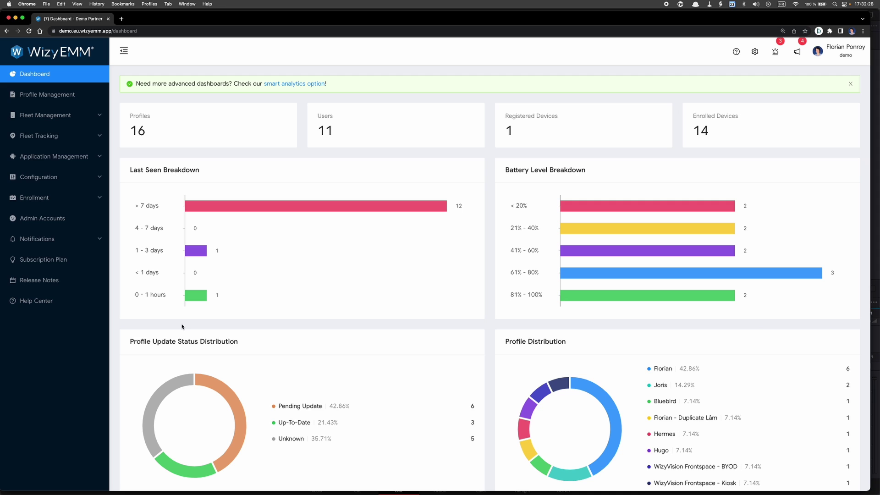
# Search the Public Applications Google Play catalogue for 'oemconfig' to list vendor OEMConfig apps.
pyautogui.click(61, 156)
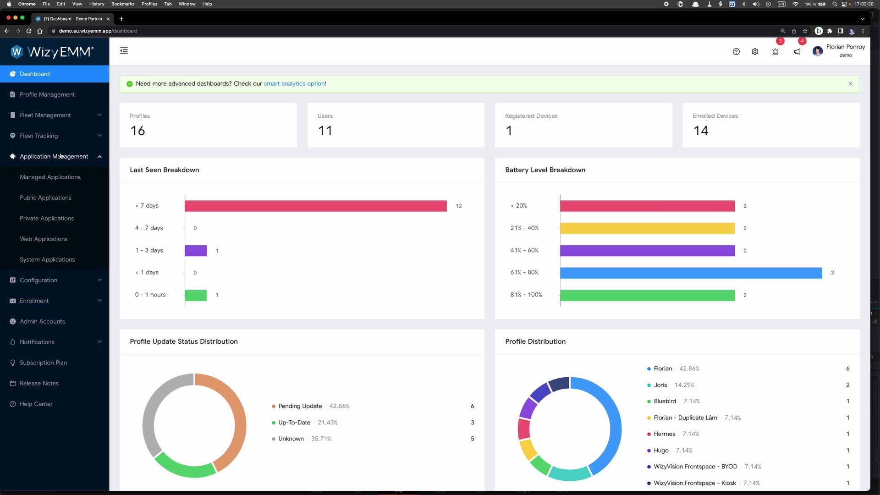
pyautogui.click(53, 198)
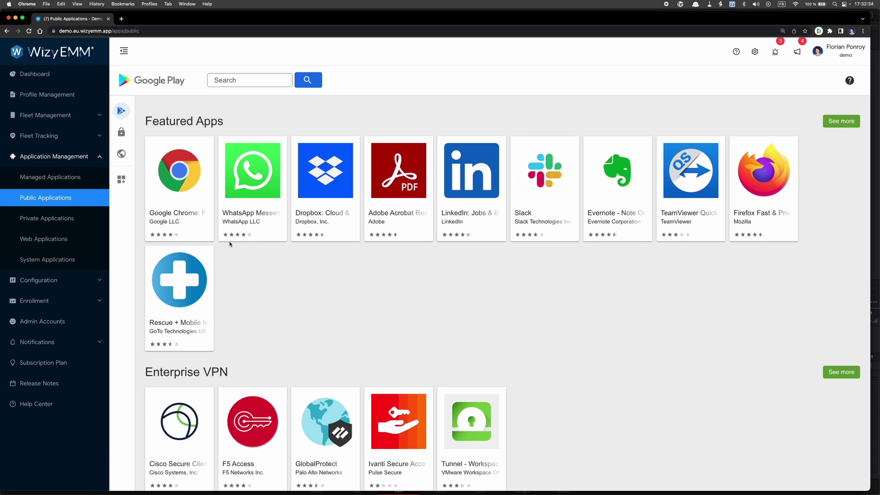
pyautogui.click(219, 80)
pyautogui.write('oem')
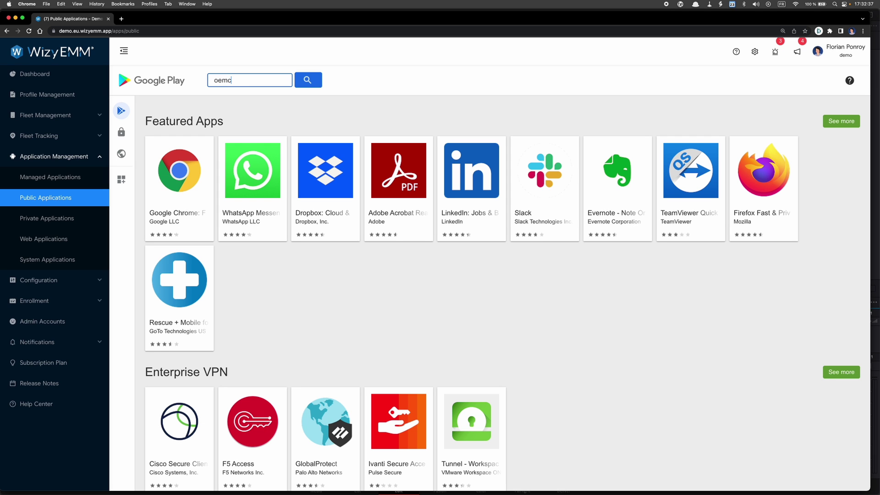
pyautogui.write('config')
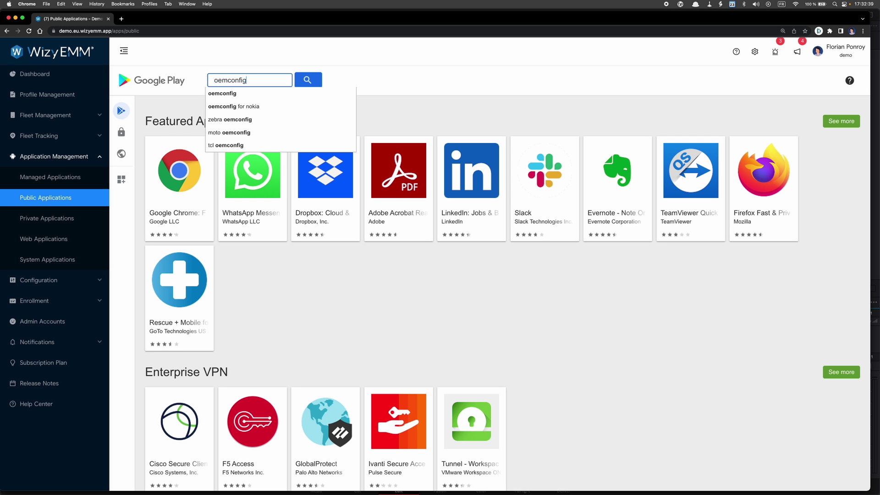
pyautogui.click(307, 80)
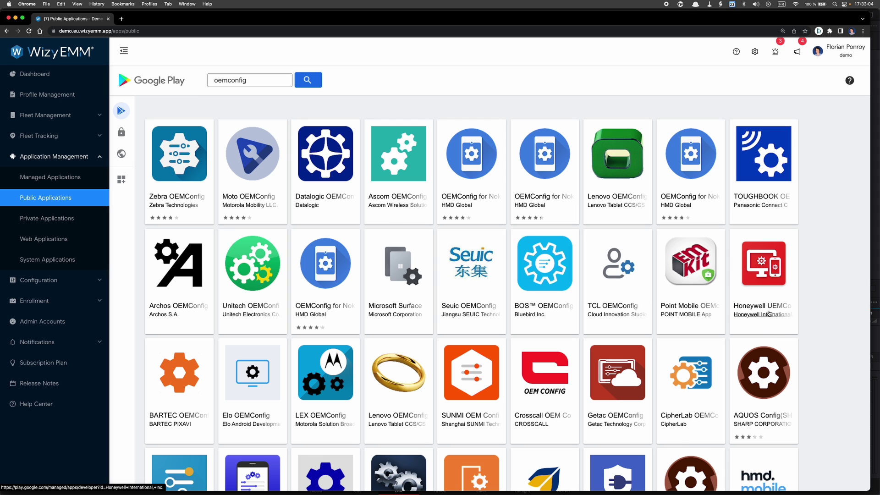
# Search the catalogue for 'uemconnect', correcting the mistyped search text.
pyautogui.doubleClick(231, 83)
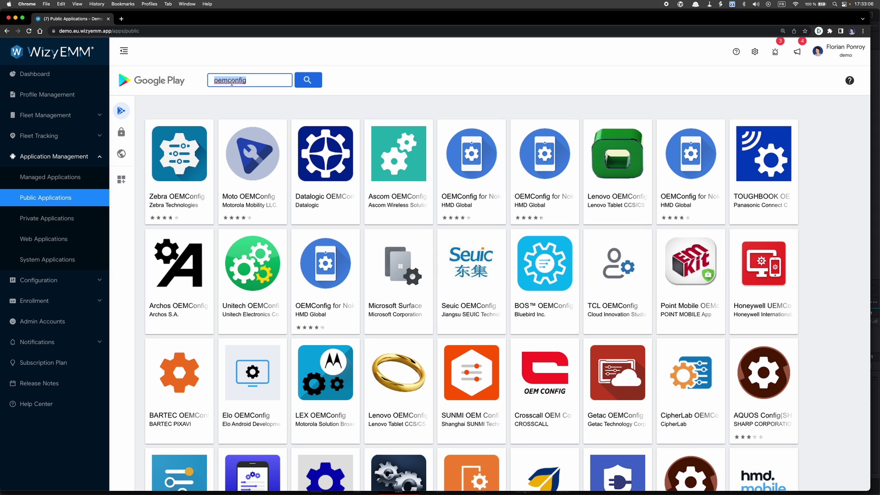
pyautogui.write('uemco')
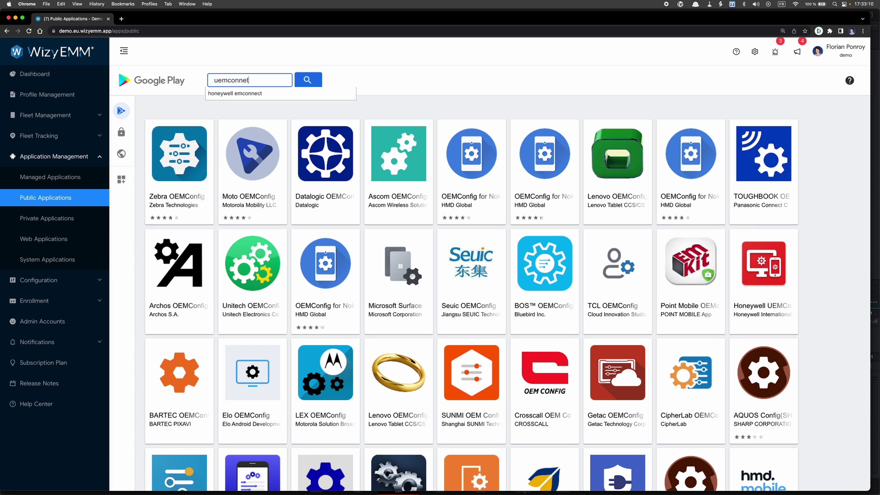
pyautogui.press('Return')
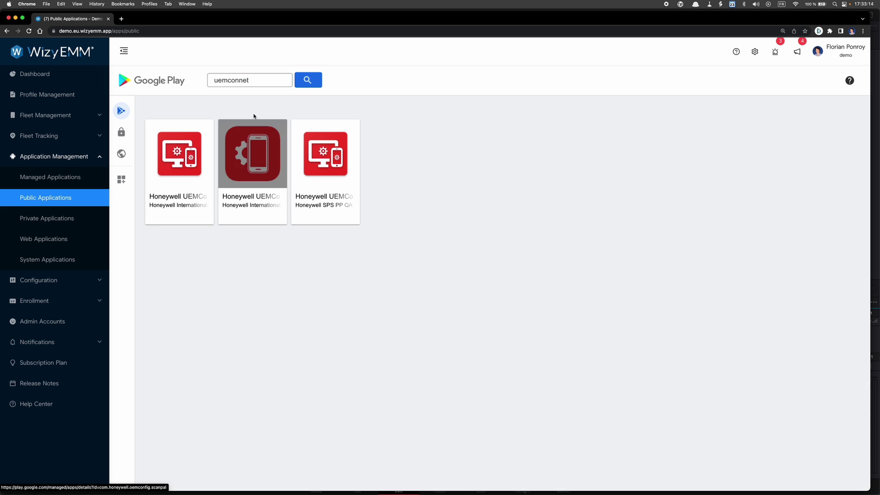
pyautogui.click(248, 80)
pyautogui.write('c')
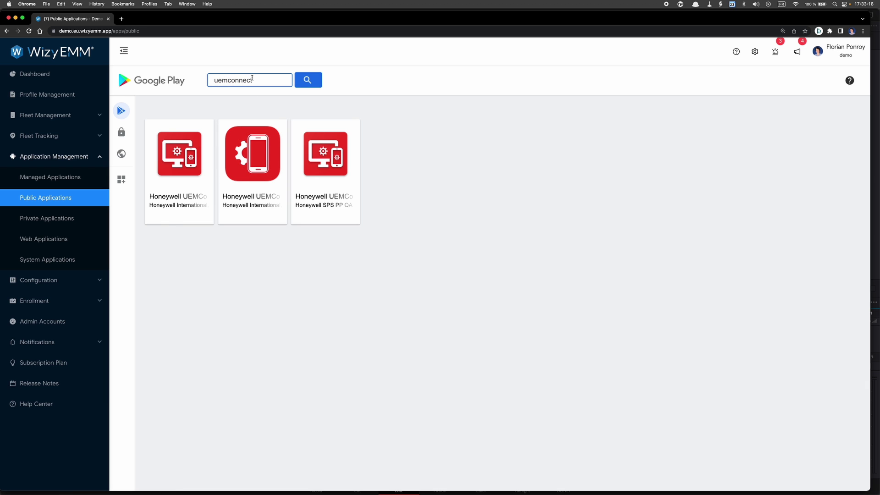
pyautogui.press('Return')
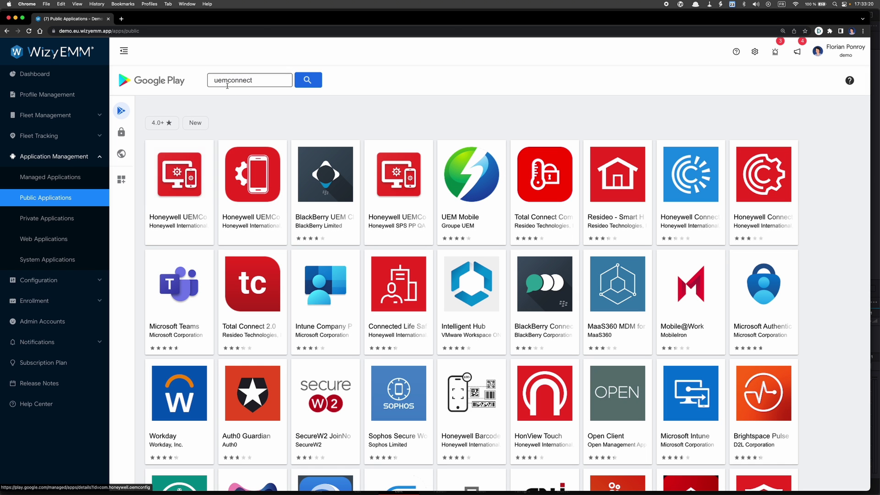
# Search the catalogue for 'knox service plugin'.
pyautogui.doubleClick(228, 84)
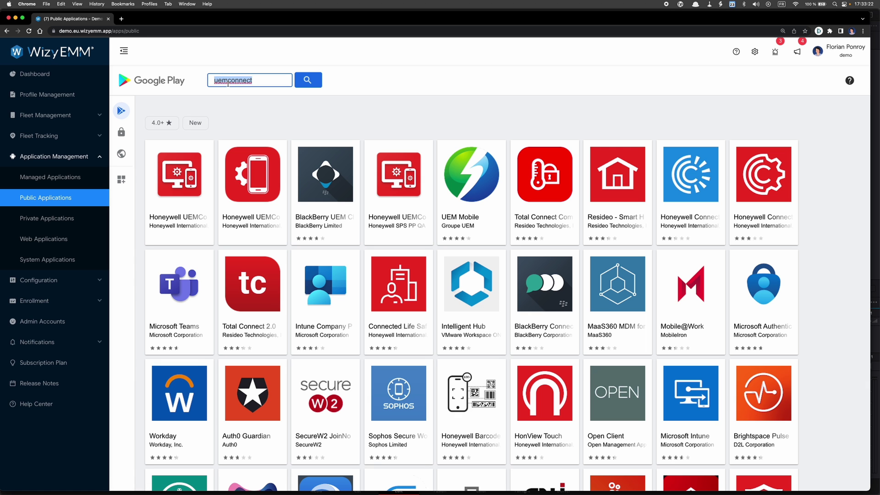
pyautogui.write('knox service plugin')
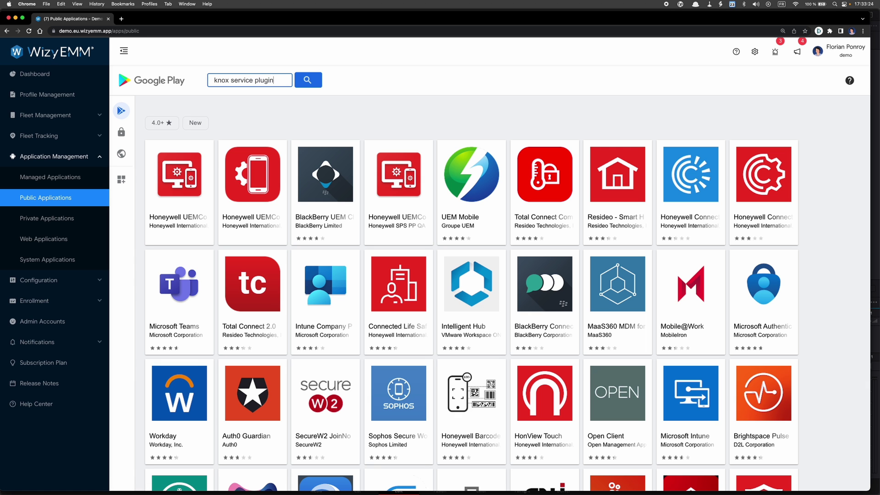
pyautogui.press('Return')
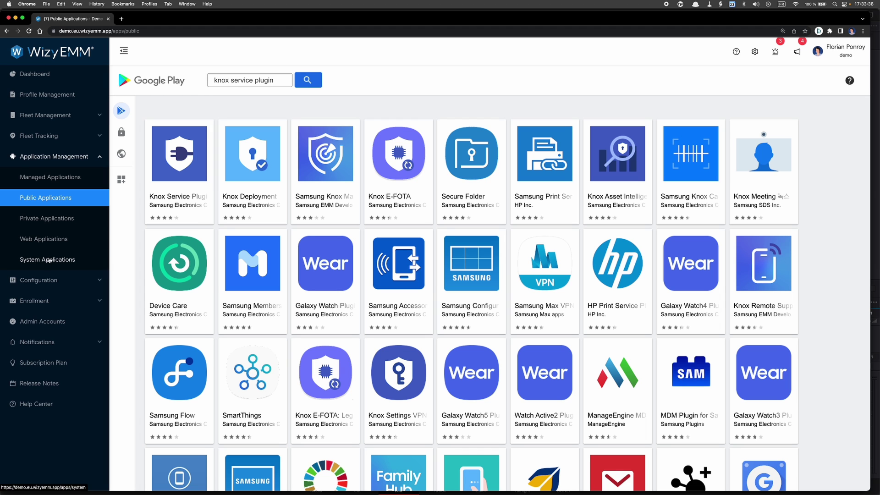
# Review the Honeywell, Zebra and Samsung OEM Integrations toggles under Configuration > Advanced, then go to Profile Management.
pyautogui.click(30, 280)
pyautogui.click(33, 260)
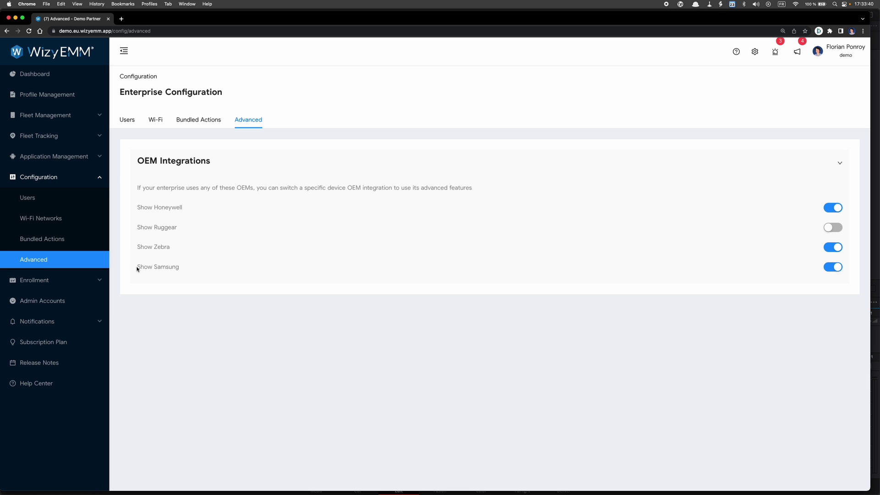
pyautogui.moveTo(137, 269); pyautogui.dragTo(186, 269)
pyautogui.click(139, 189)
pyautogui.click(35, 94)
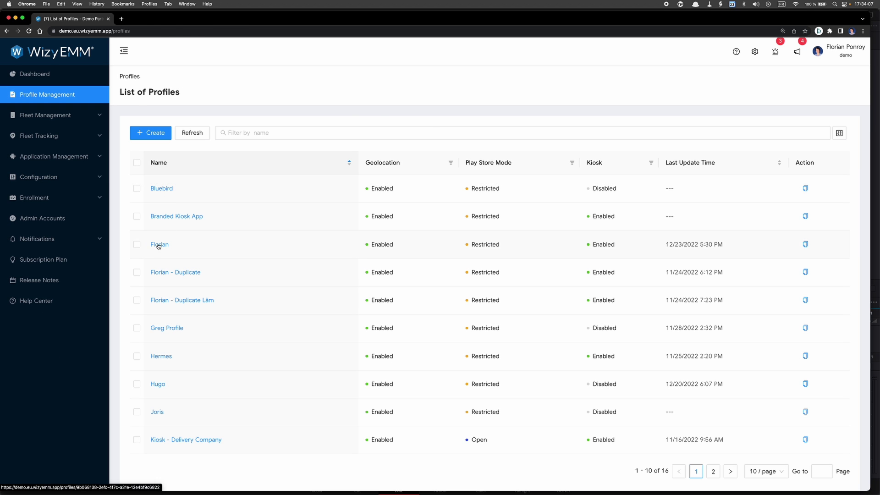
# Add Zebra OEMConfig powered by MX to the Florian profile's applications using the 'ze' filter.
pyautogui.click(158, 245)
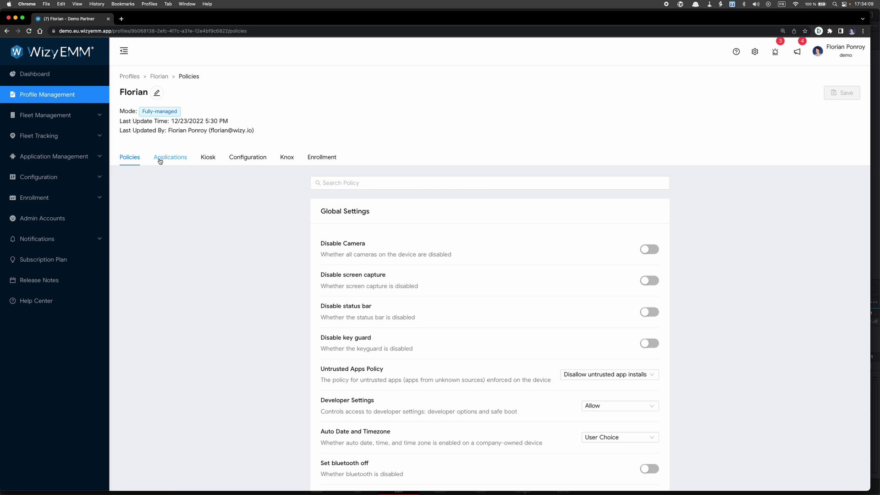
pyautogui.click(160, 162)
pyautogui.scroll(-3, 179, 215)
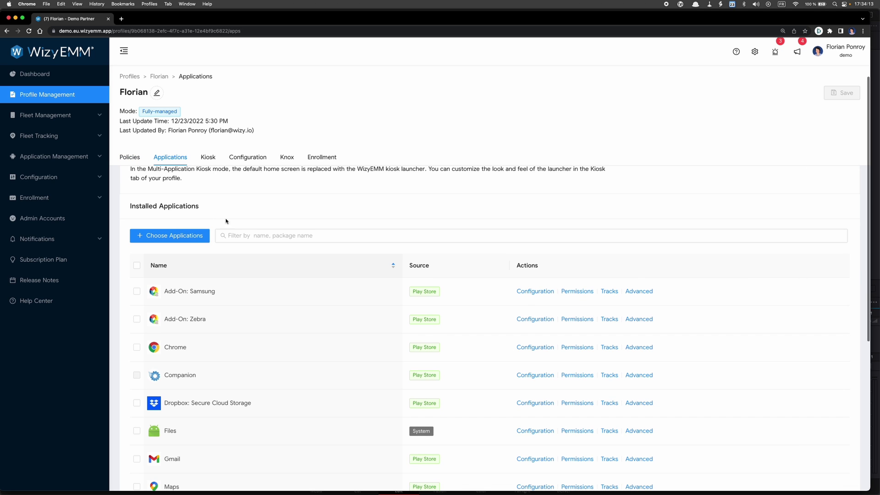
pyautogui.click(183, 236)
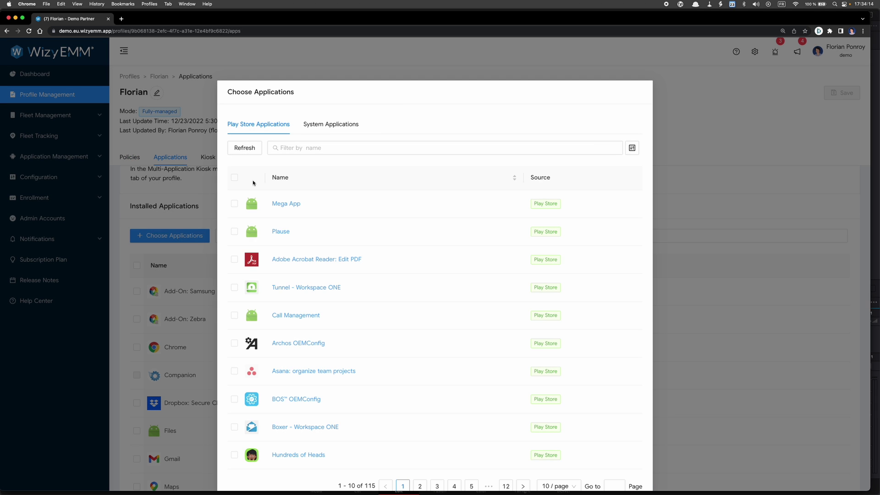
pyautogui.click(296, 149)
pyautogui.write('zeb')
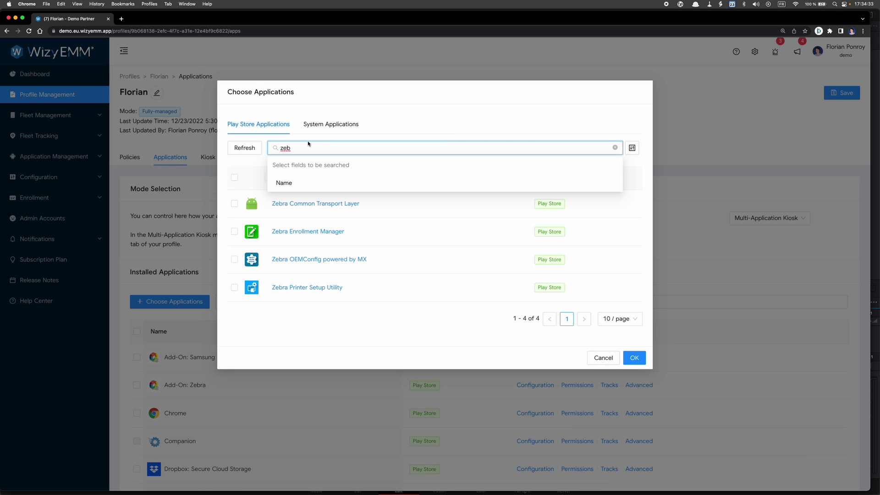
pyautogui.click(308, 135)
pyautogui.click(234, 259)
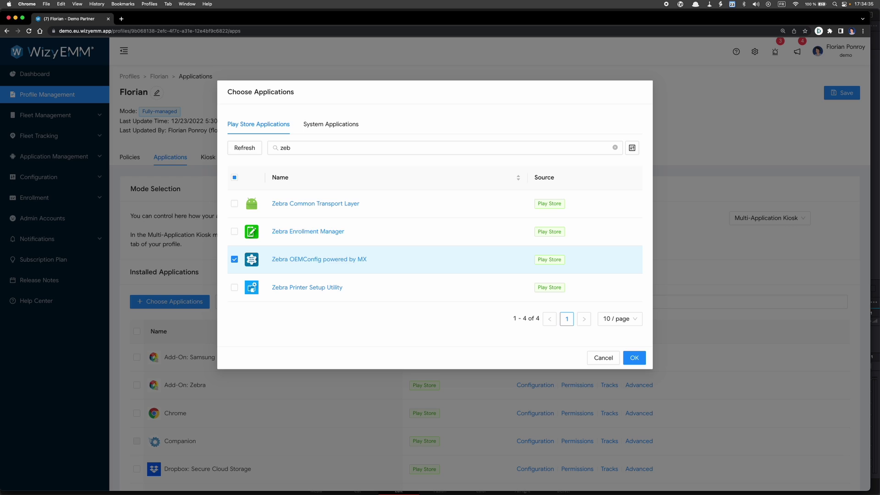
pyautogui.click(634, 357)
# Confirm the new Zebra OEMConfig entry on page 2 of the installed applications.
pyautogui.scroll(-2, 373, 324)
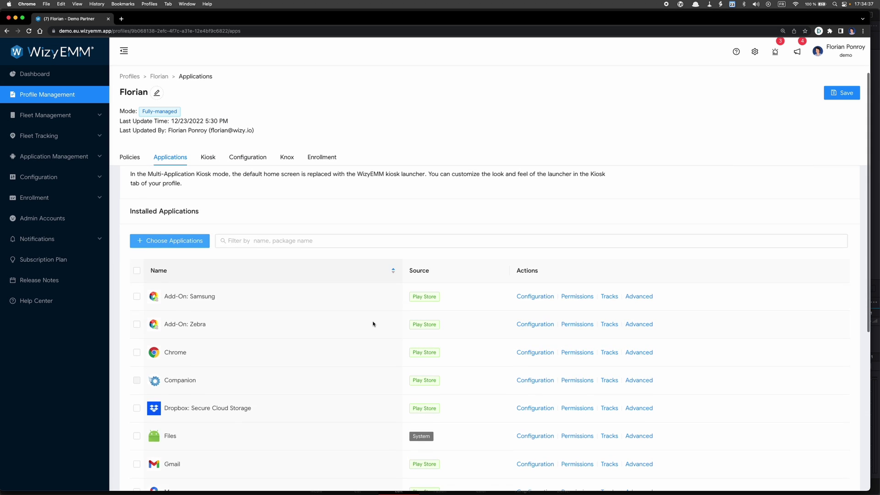
pyautogui.scroll(-5, 373, 323)
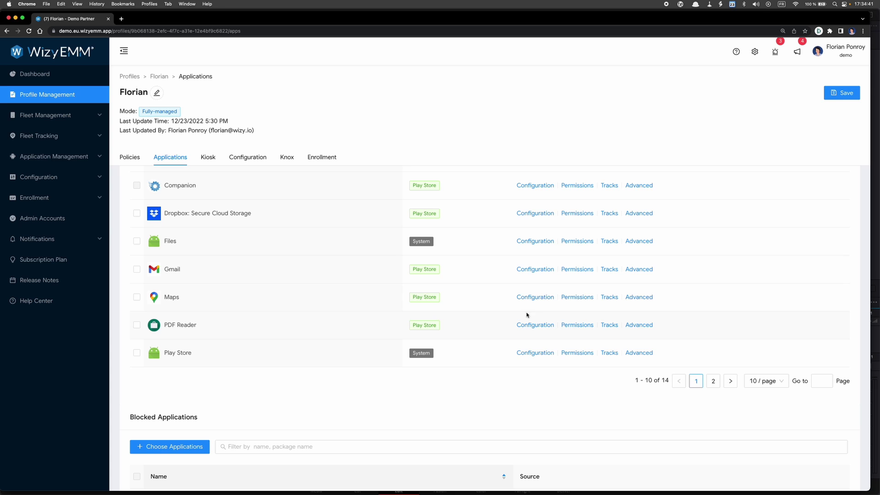
pyautogui.click(712, 381)
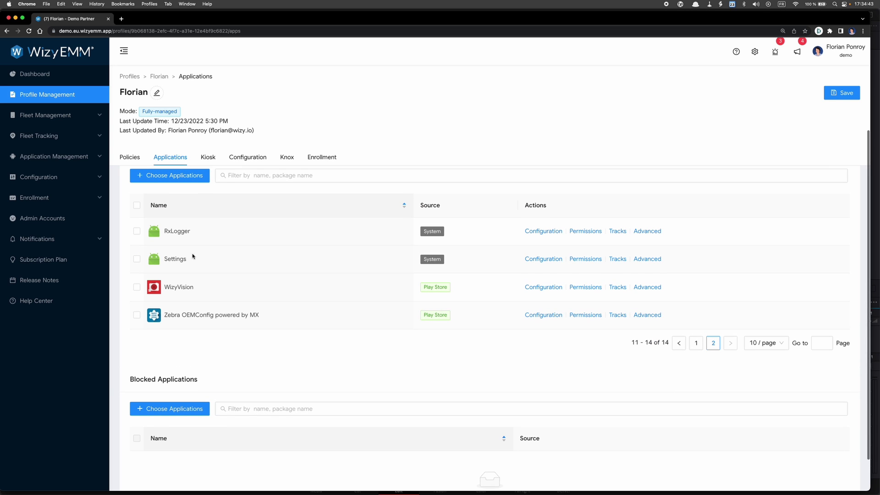
pyautogui.moveTo(178, 315); pyautogui.dragTo(260, 319)
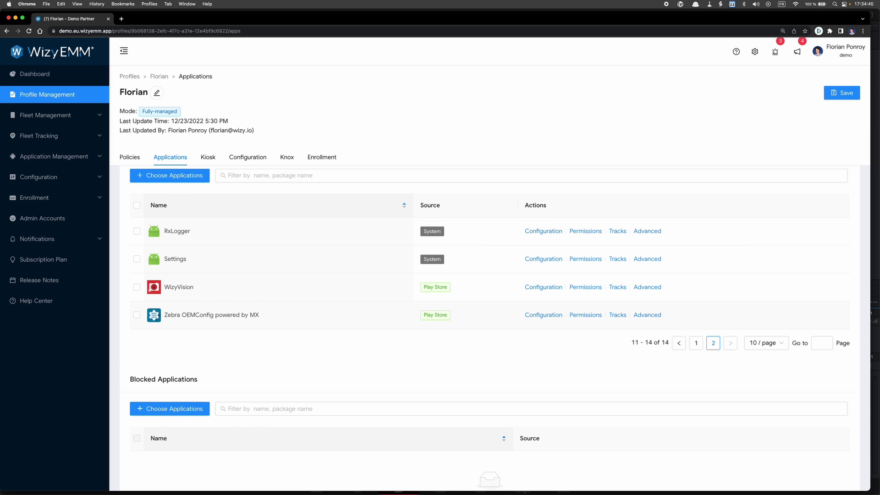
# Open the Zebra OEMConfig managed configuration and expand its Transaction Steps section.
pyautogui.click(533, 317)
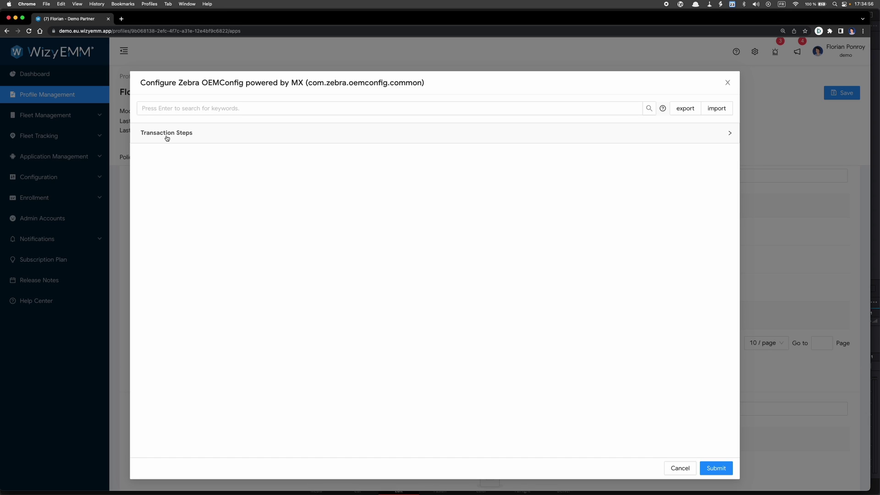
pyautogui.click(167, 138)
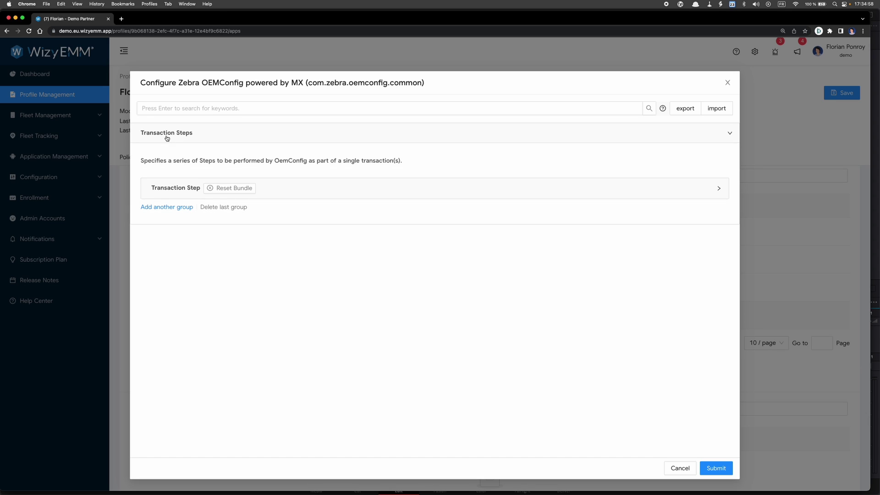
# Enter 'Update font size' in the transaction step's Explanation field.
pyautogui.click(173, 192)
pyautogui.scroll(-2, 172, 226)
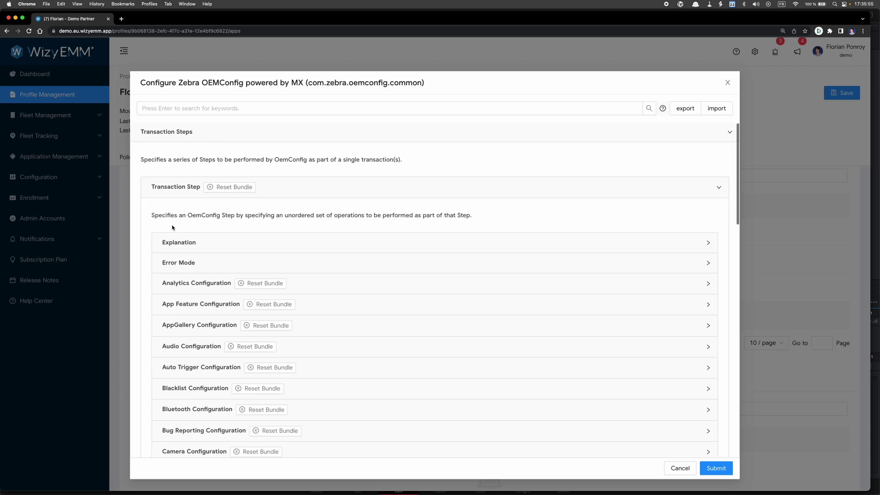
pyautogui.click(188, 181)
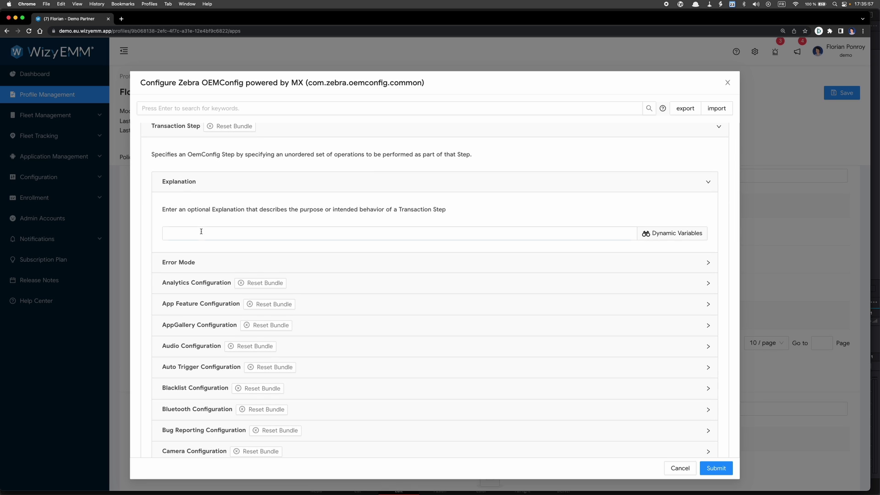
pyautogui.click(202, 239)
pyautogui.write('Update fron')
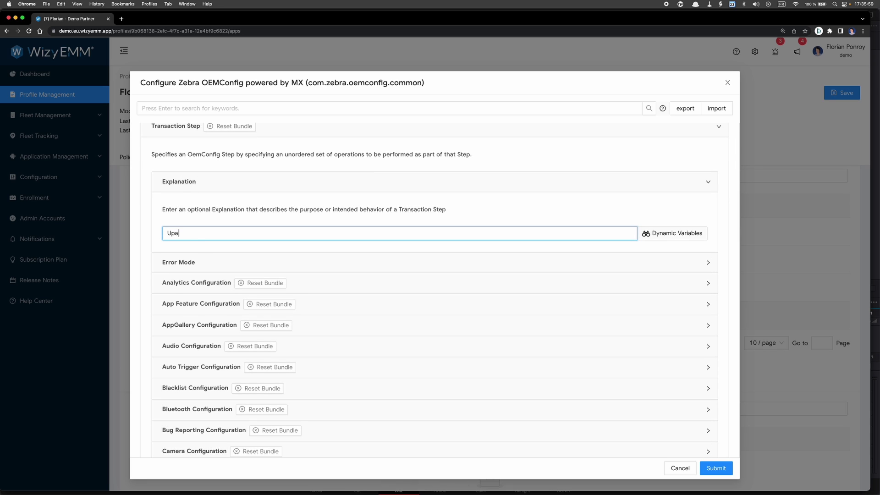
pyautogui.press('BackSpace')
pyautogui.press('BackSpace')
pyautogui.press('BackSpace')
pyautogui.write('ont size')
pyautogui.click(177, 210)
pyautogui.click(183, 234)
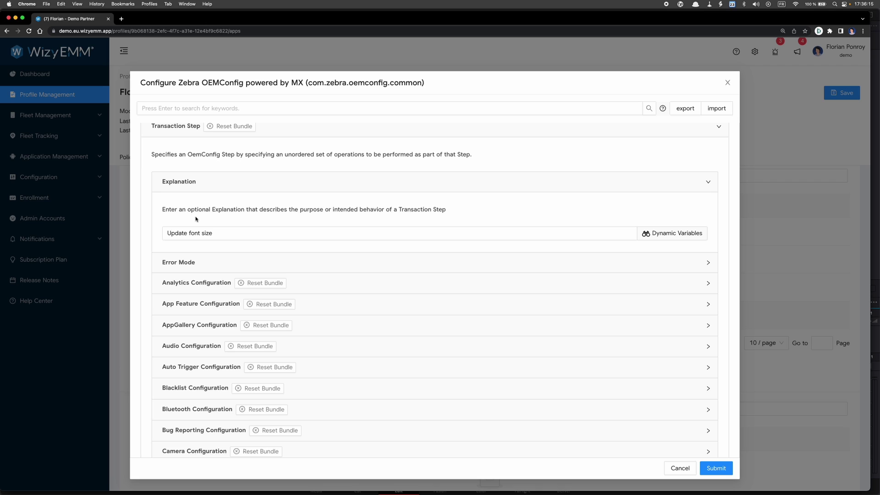
# Set Display Configuration > Set Font Size to Largest.
pyautogui.scroll(-5, 181, 229)
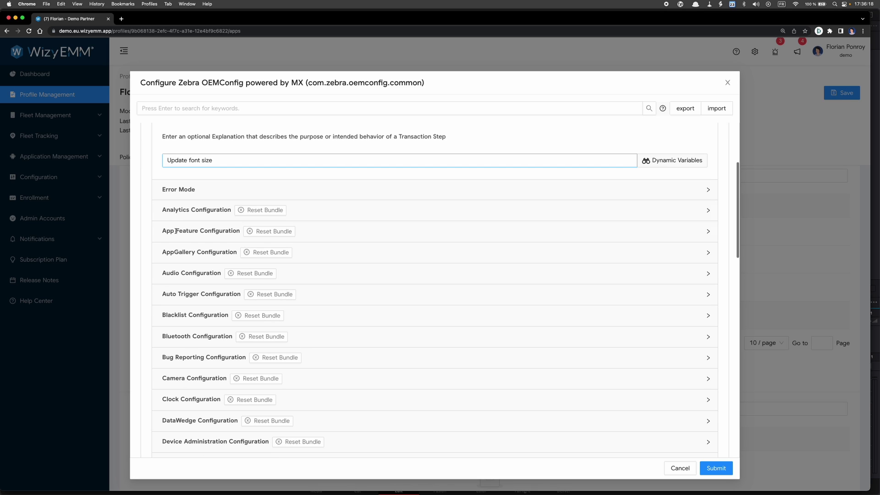
pyautogui.scroll(-3, 175, 234)
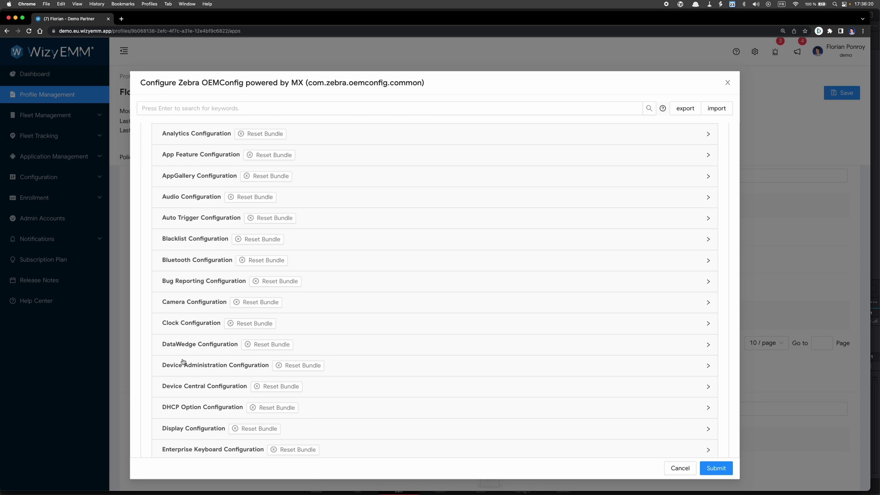
pyautogui.scroll(-1, 184, 371)
pyautogui.click(186, 417)
pyautogui.scroll(-20, 202, 344)
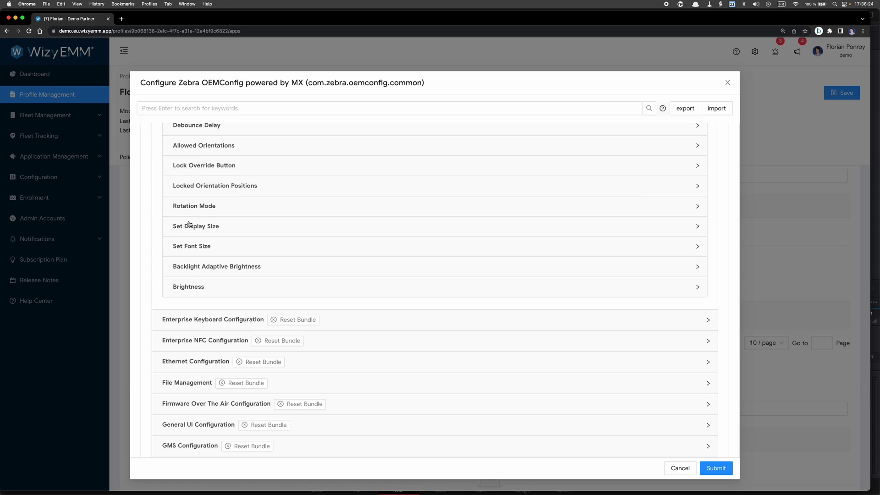
pyautogui.click(191, 246)
pyautogui.scroll(-1, 191, 246)
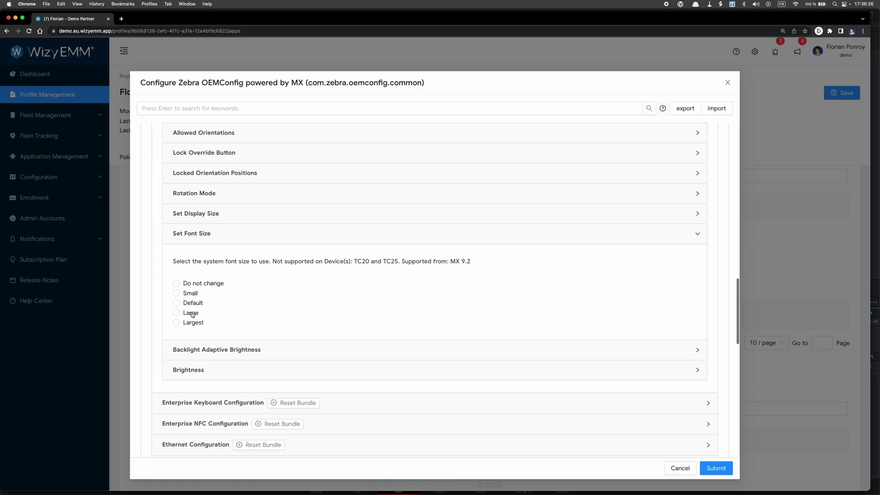
pyautogui.click(176, 323)
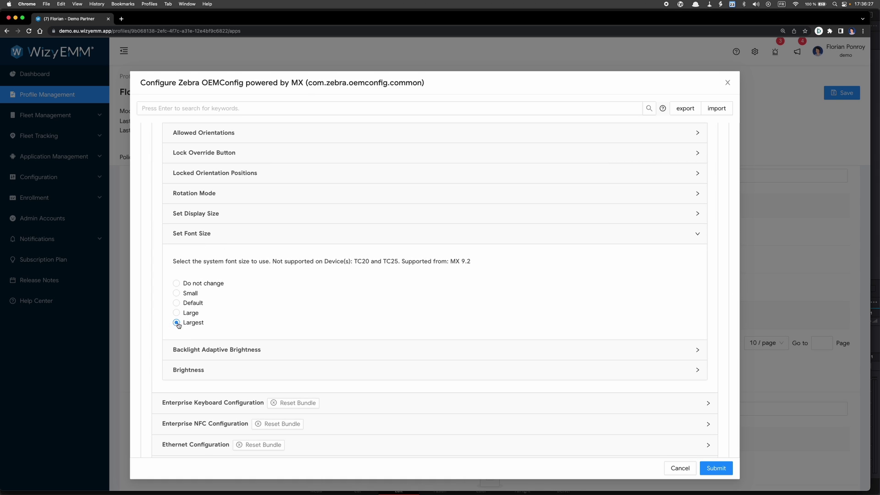
# Submit the Zebra OEMConfig settings and save the Florian profile.
pyautogui.click(711, 467)
pyautogui.scroll(3, 619, 293)
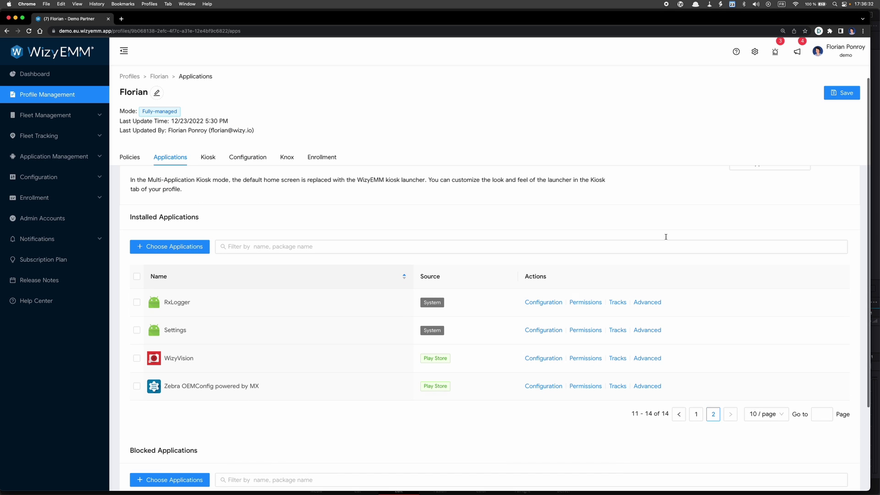
pyautogui.click(836, 94)
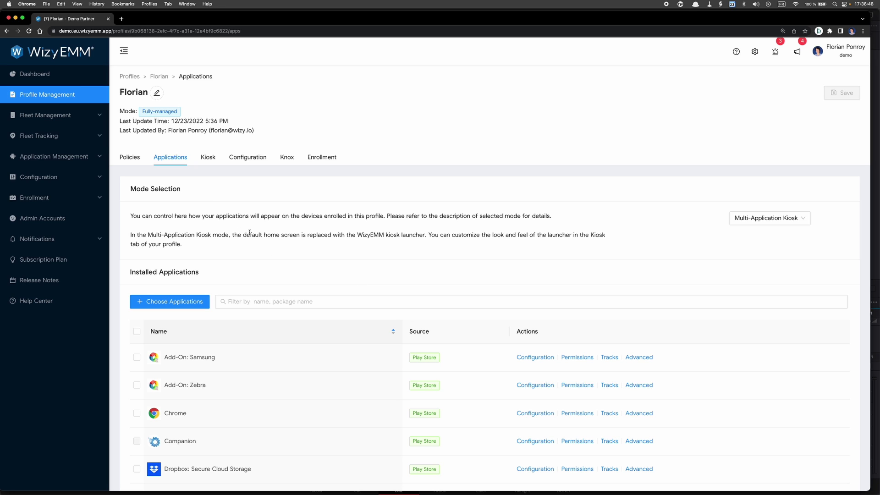
# Open the Zebra Tc26 device from the Device List, refresh its status, and view its Application Logs.
pyautogui.click(54, 117)
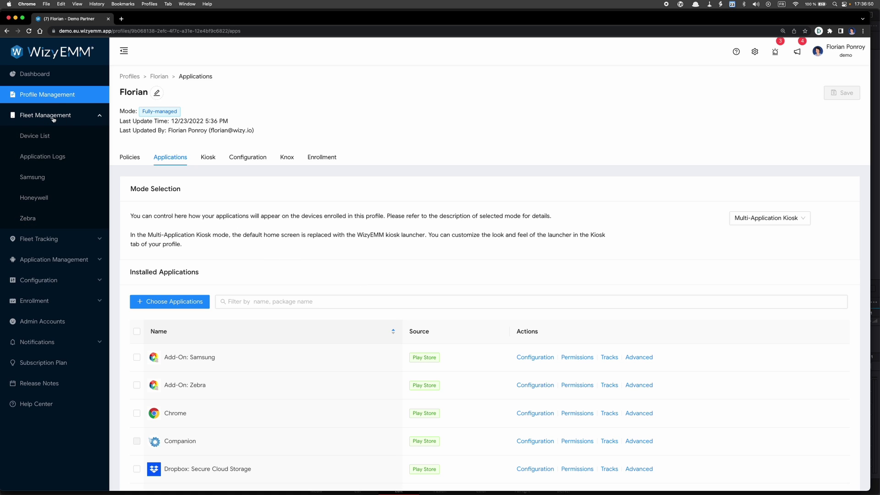
pyautogui.click(42, 136)
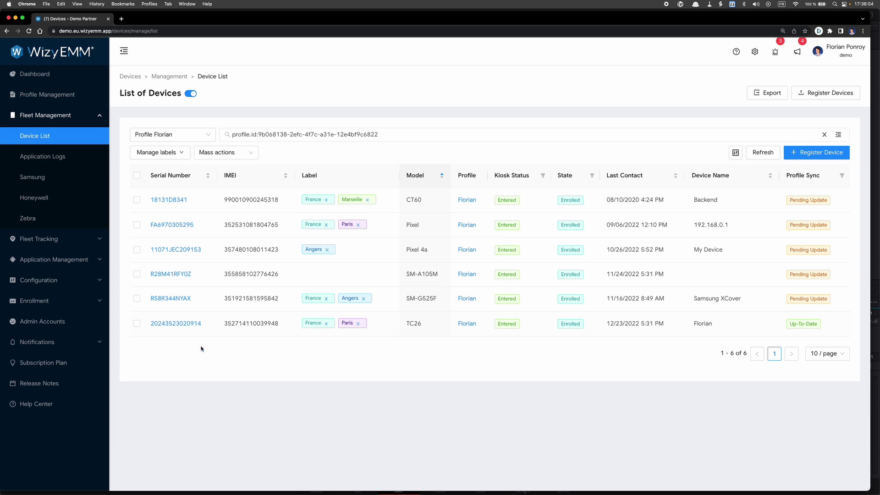
pyautogui.click(191, 324)
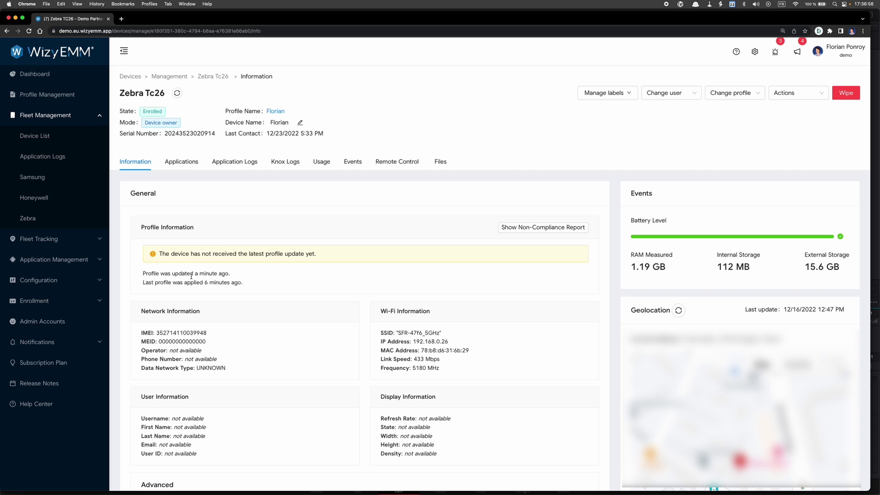
pyautogui.moveTo(191, 276)
pyautogui.click(176, 93)
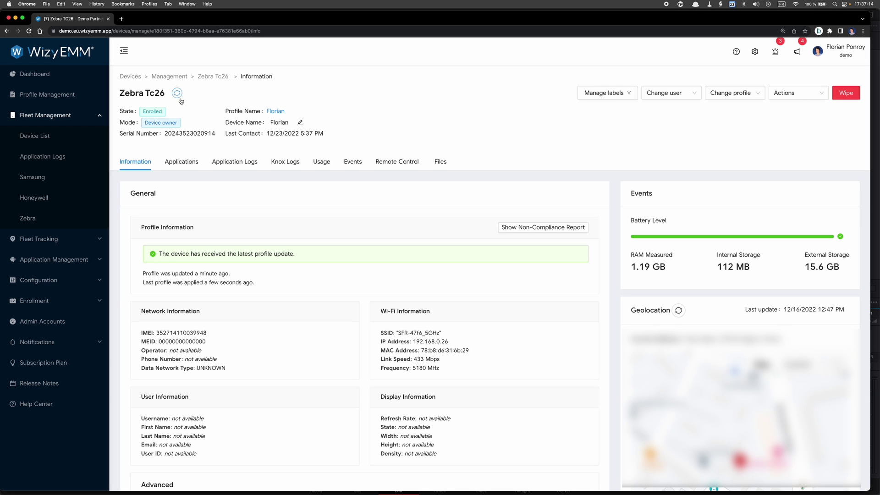
pyautogui.click(227, 162)
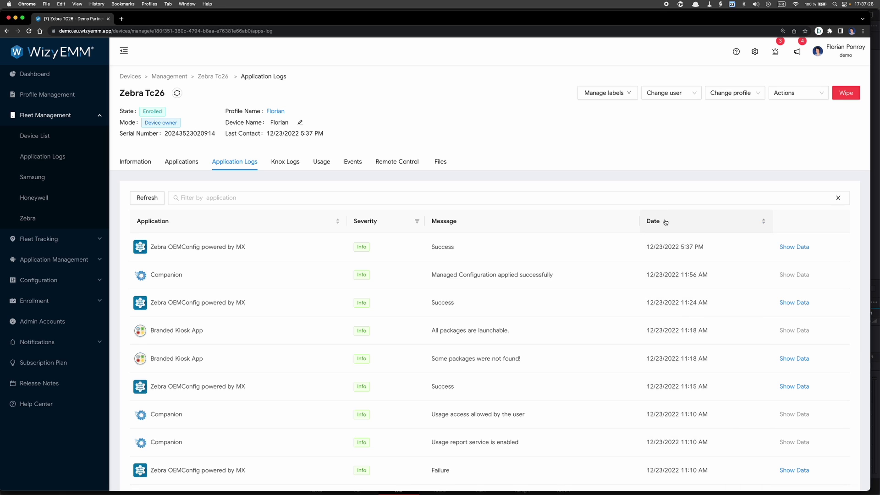
# Sort the logs newest first, inspect the top Zebra OEMConfig Success entry, then follow the Florian profile link.
pyautogui.click(761, 226)
pyautogui.click(763, 225)
pyautogui.click(762, 223)
pyautogui.moveTo(151, 248); pyautogui.dragTo(206, 246)
pyautogui.click(210, 246)
pyautogui.click(280, 110)
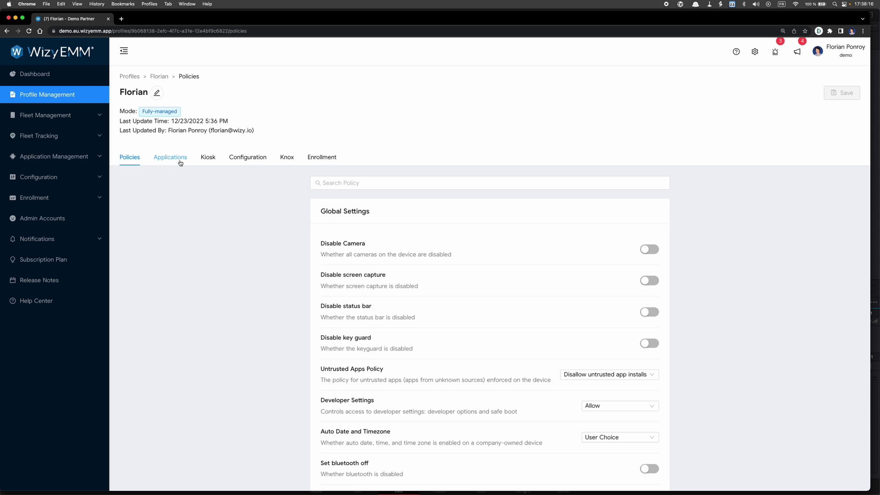
# Browse the Florian profile's Knox tab and Device-wide policies, then return to Fleet Management > Device List.
pyautogui.click(285, 158)
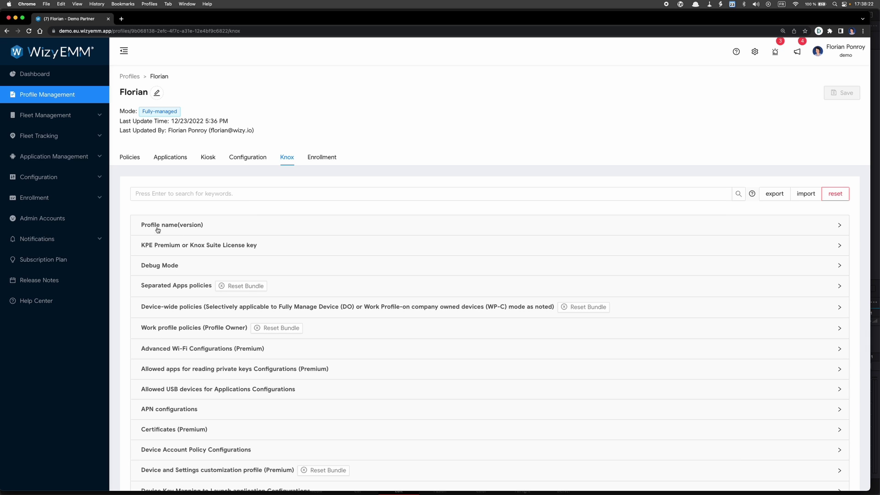
pyautogui.scroll(-5, 189, 237)
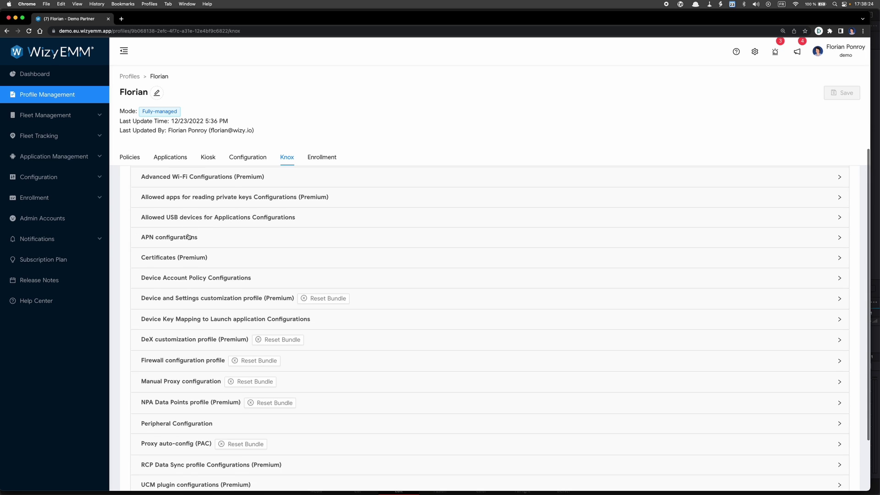
pyautogui.scroll(5, 189, 234)
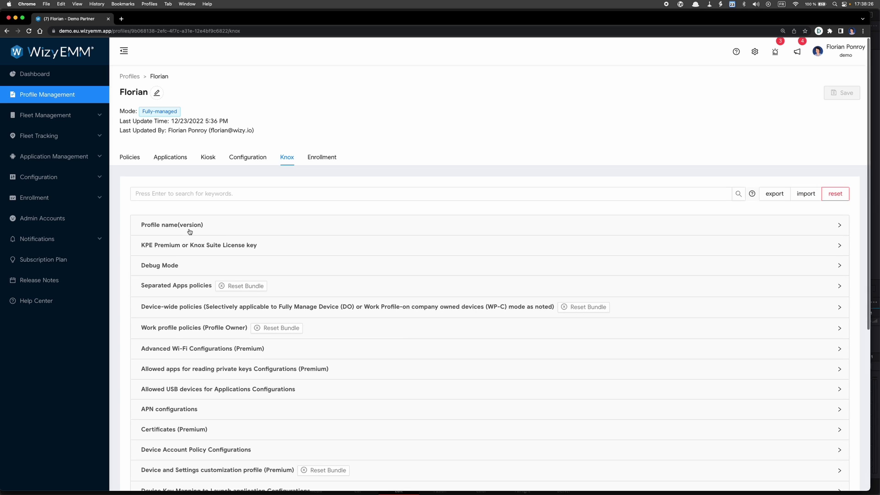
pyautogui.click(172, 305)
pyautogui.scroll(-10, 172, 302)
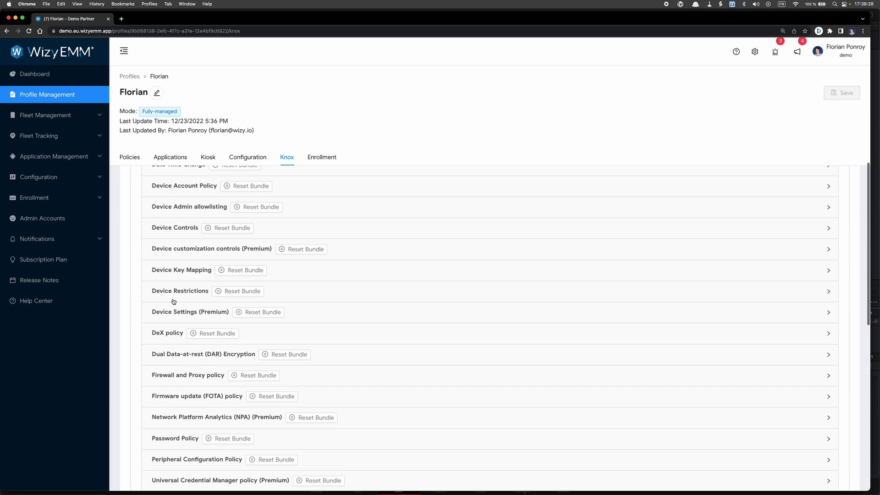
pyautogui.scroll(10, 172, 298)
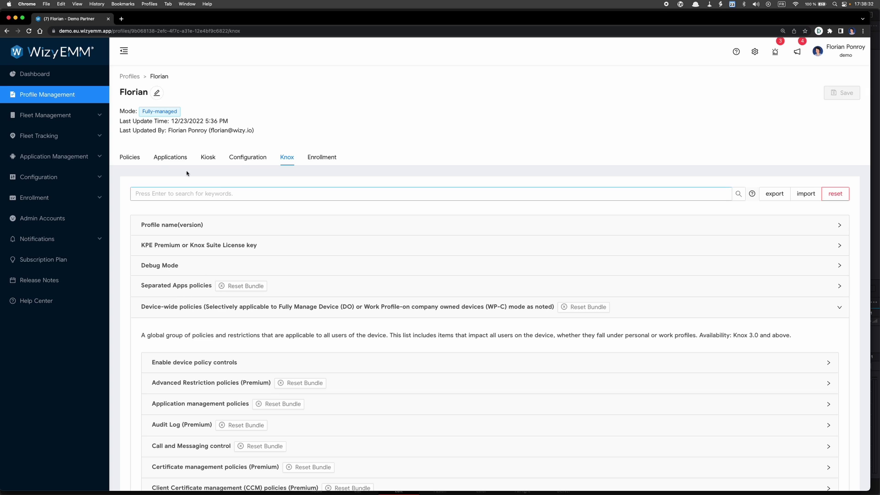
pyautogui.click(60, 117)
pyautogui.click(43, 136)
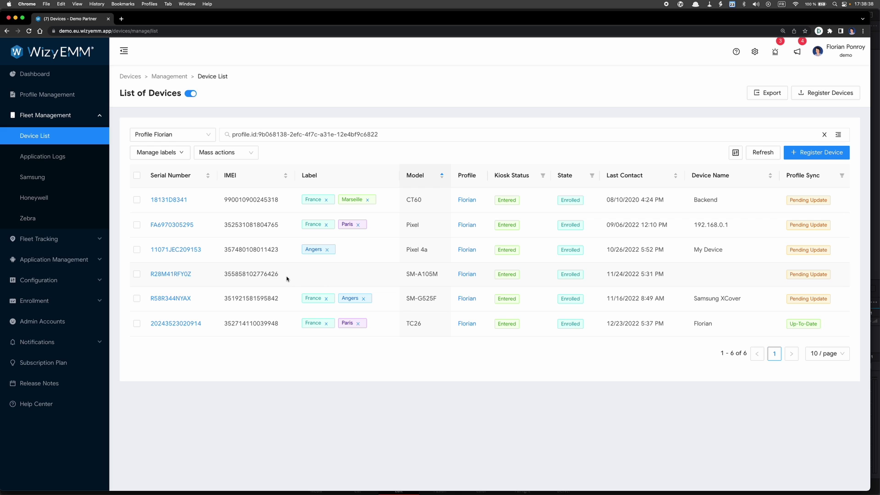
# Open the Samsung SM-A105M device details and view its Knox Logs, which are empty.
pyautogui.click(172, 275)
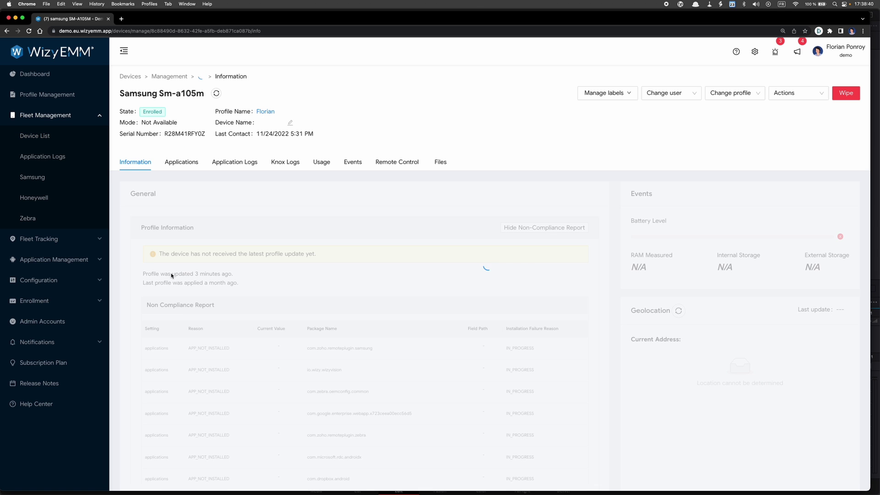
pyautogui.click(277, 161)
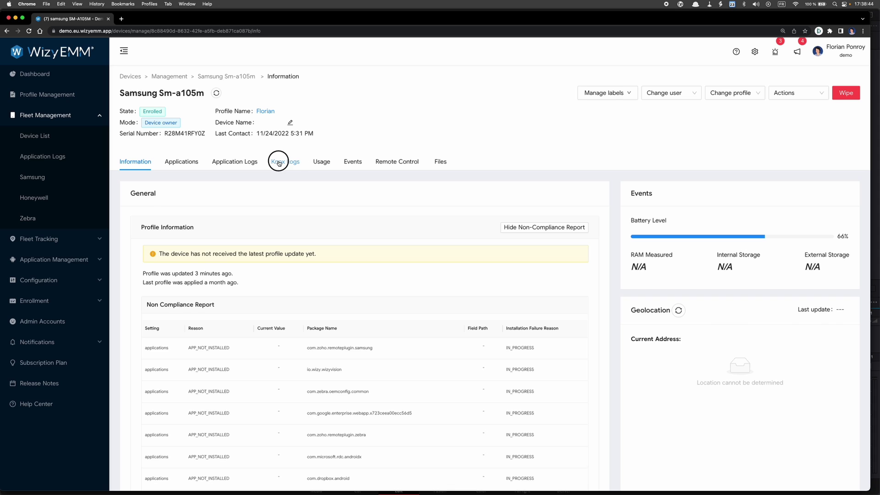